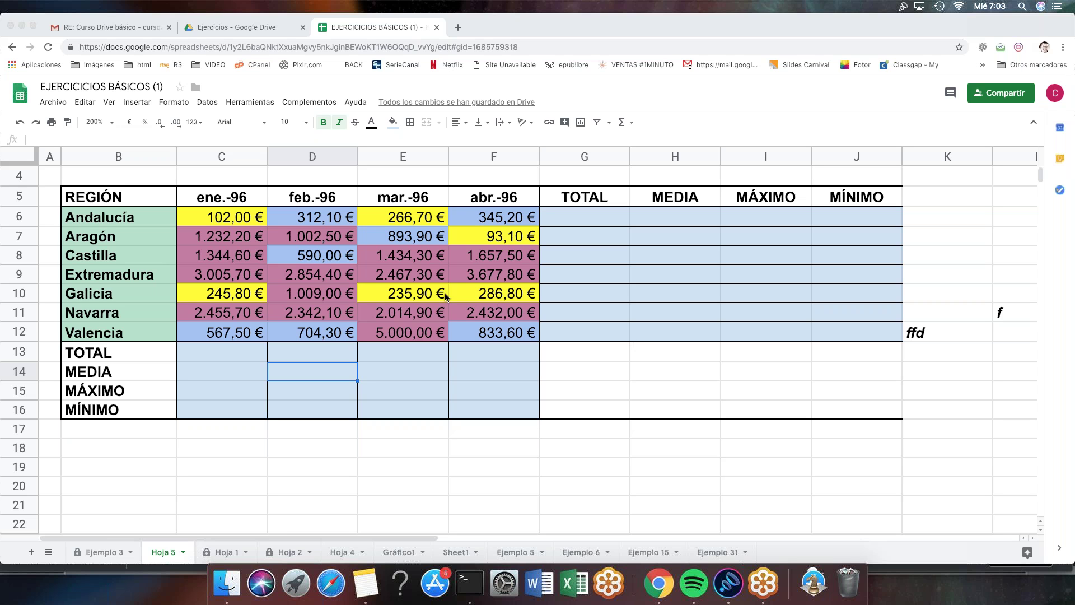
Examine the regional sales table's header row 5 and its rows down to MÍNIMO.
click(205, 206)
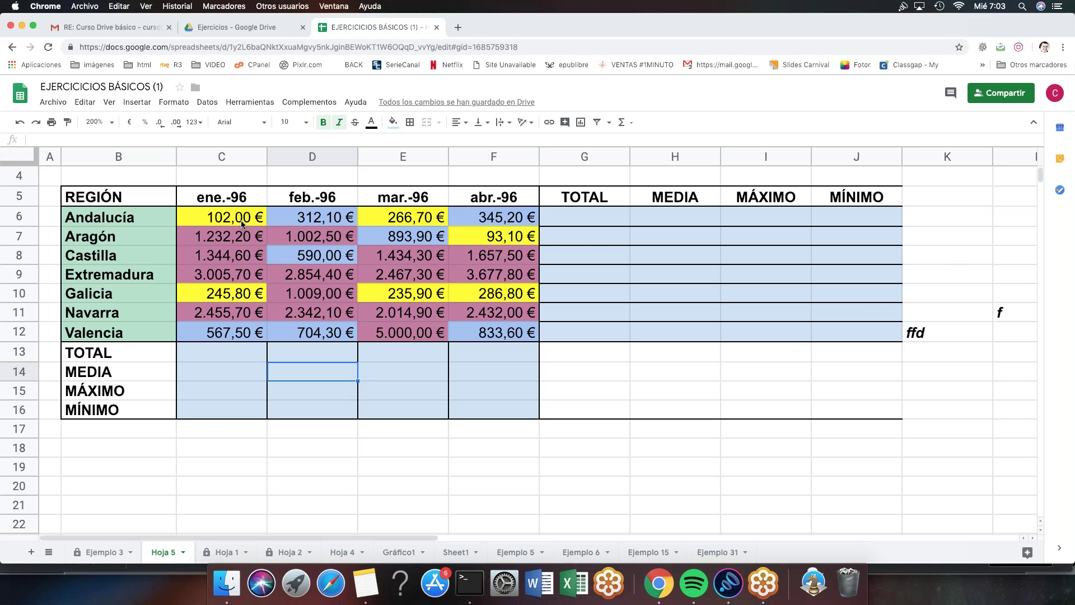
click(206, 204)
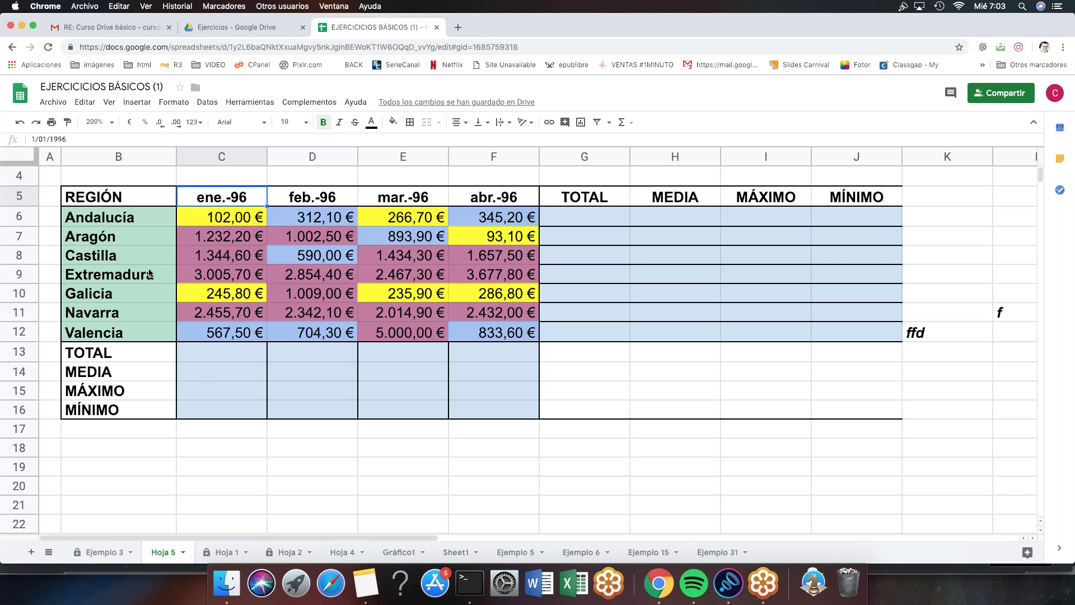
click(114, 201)
drag(114, 201, 493, 199)
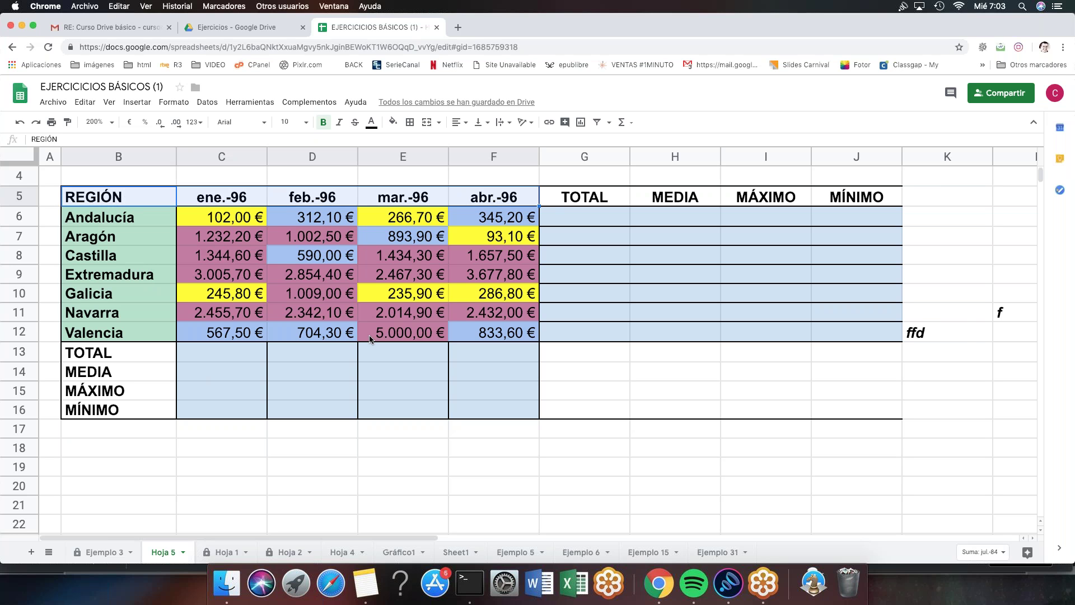
scroll(364, 338, down, 3)
scroll(356, 338, up, 1)
click(290, 374)
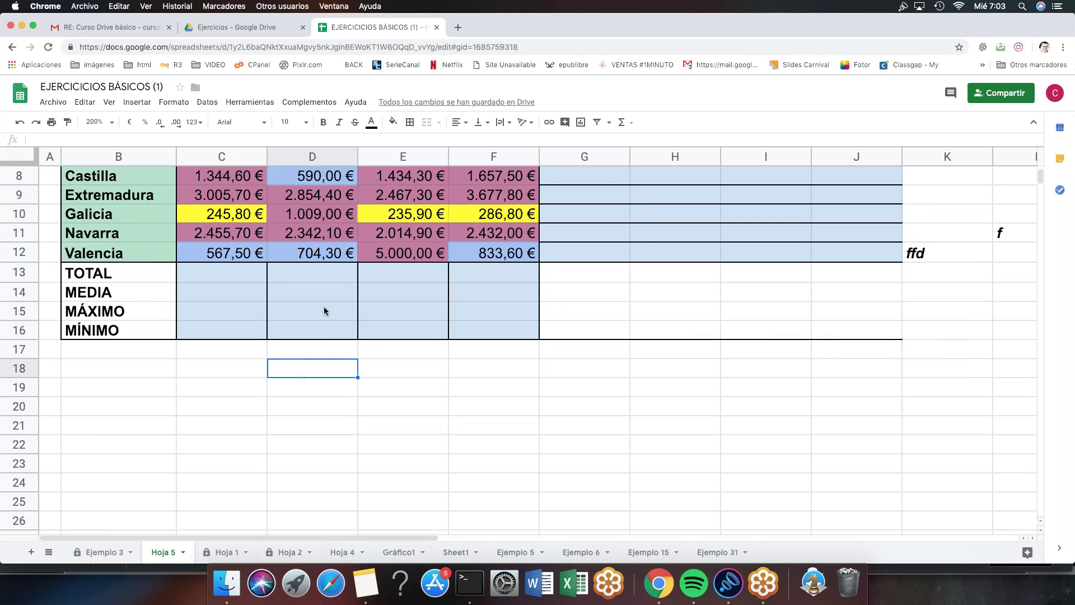
scroll(302, 351, up, 1)
scroll(303, 354, up, 2)
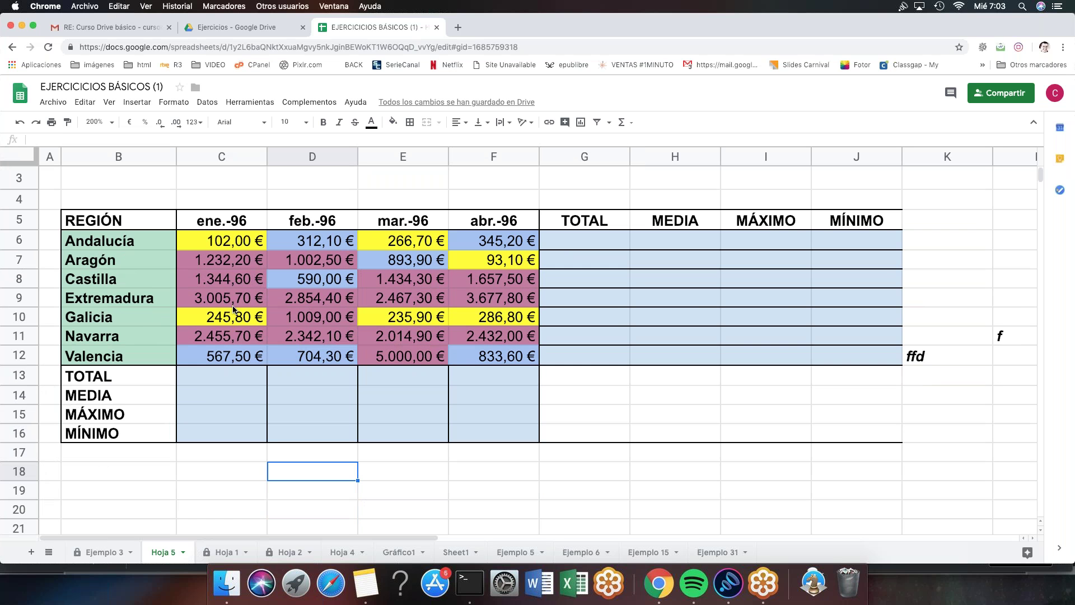
click(25, 221)
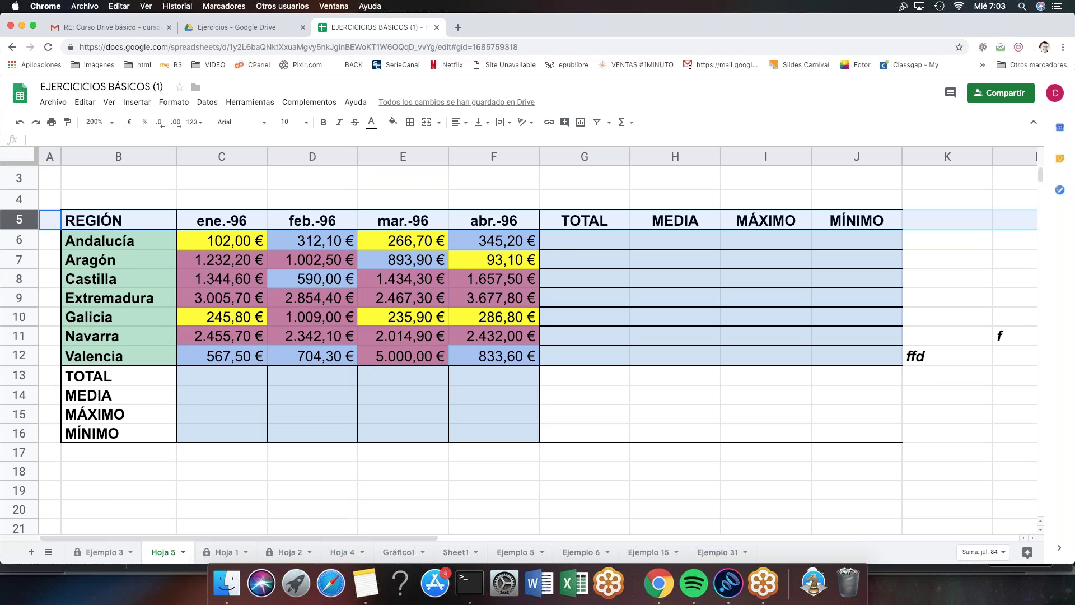
click(219, 258)
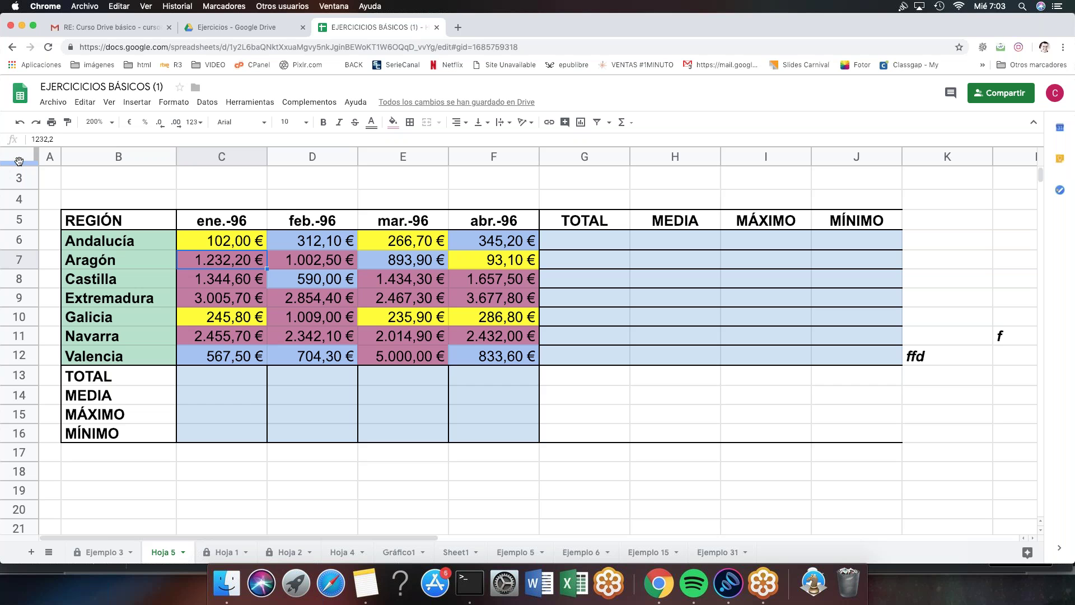
Freeze the sheet's rows through header row 5 and check the header against the rows below.
drag(19, 162, 19, 266)
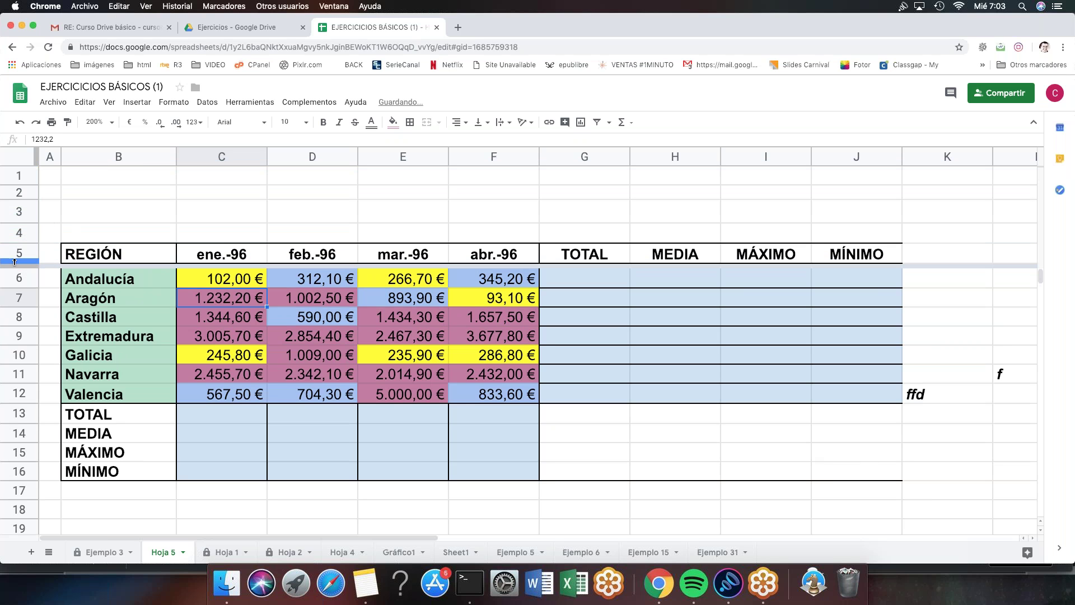
click(165, 304)
scroll(173, 328, down, 5)
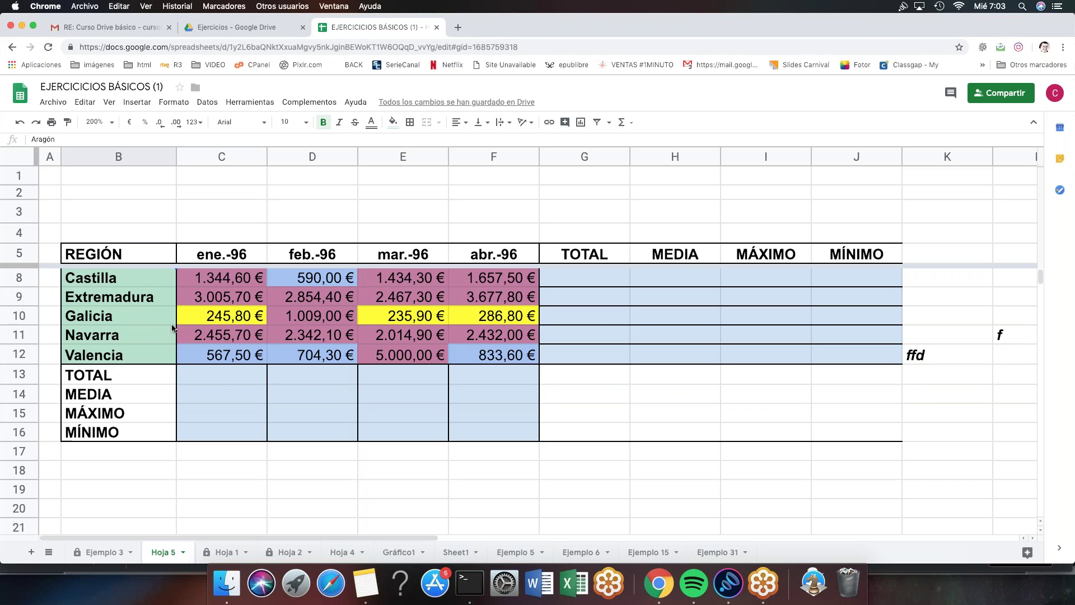
scroll(166, 328, down, 6)
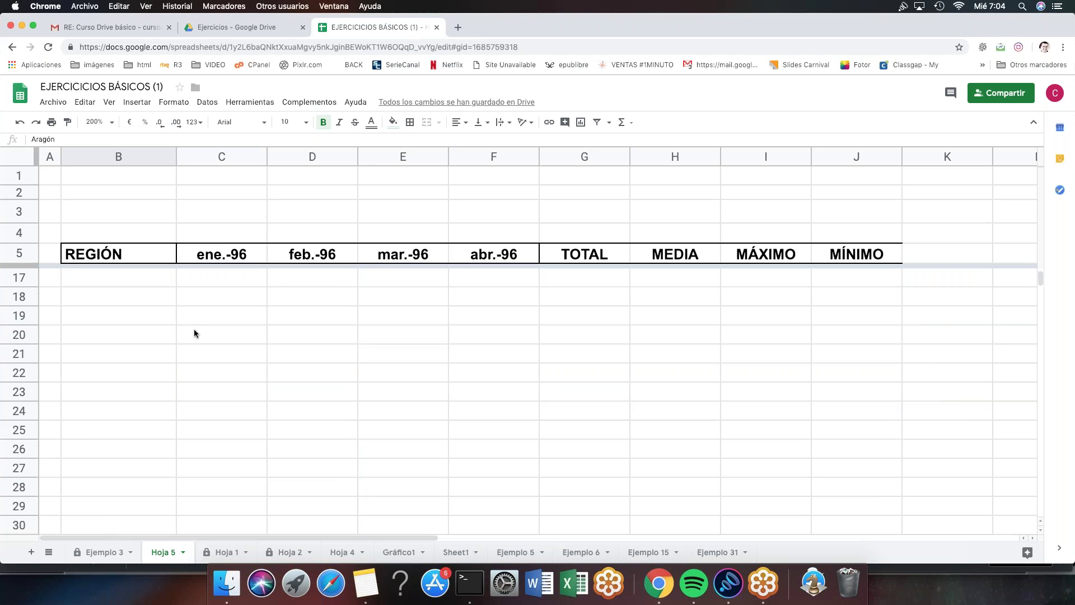
scroll(194, 329, up, 11)
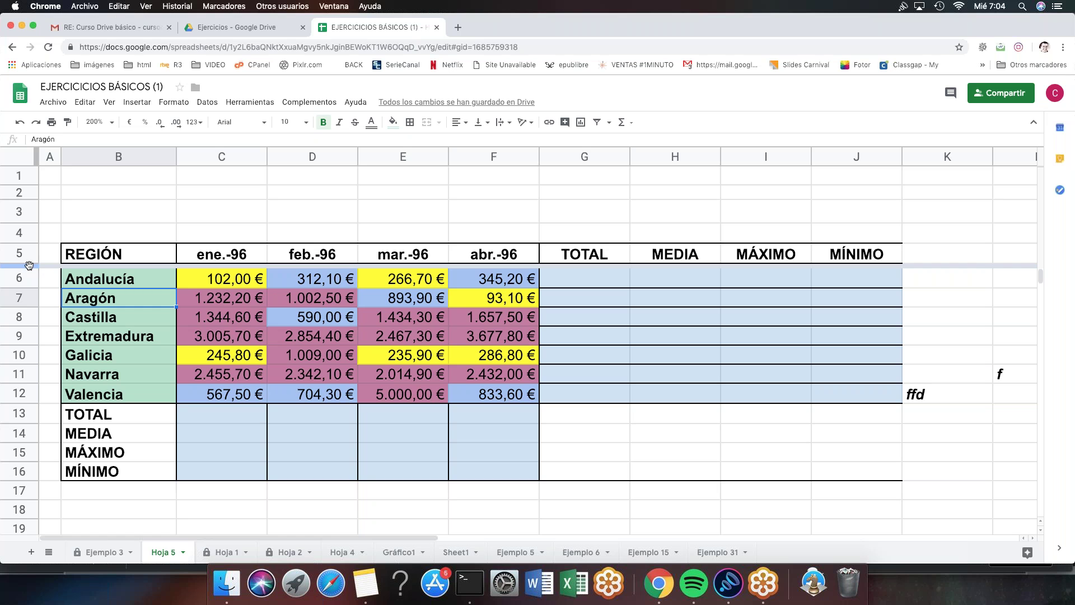
Unfreeze all rows so the header row scrolls with the data again.
drag(29, 264, 31, 166)
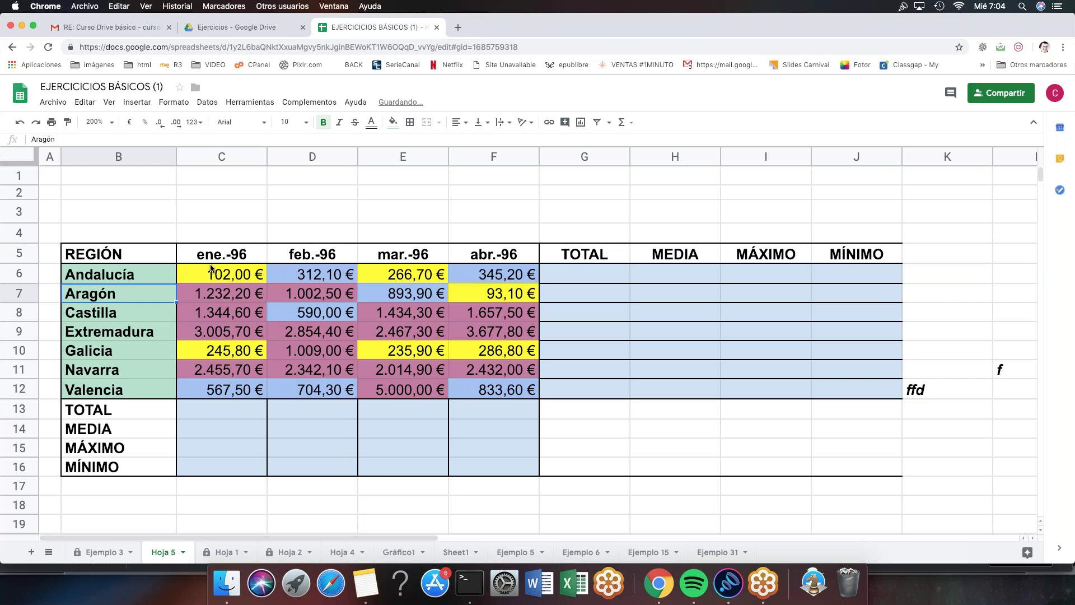
scroll(142, 328, down, 5)
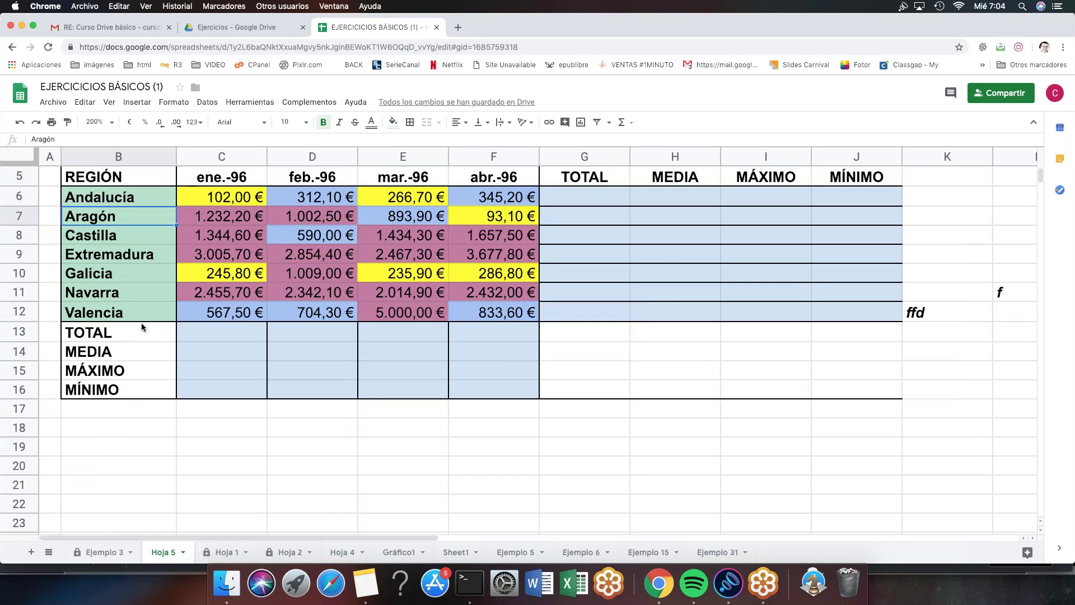
scroll(142, 327, up, 5)
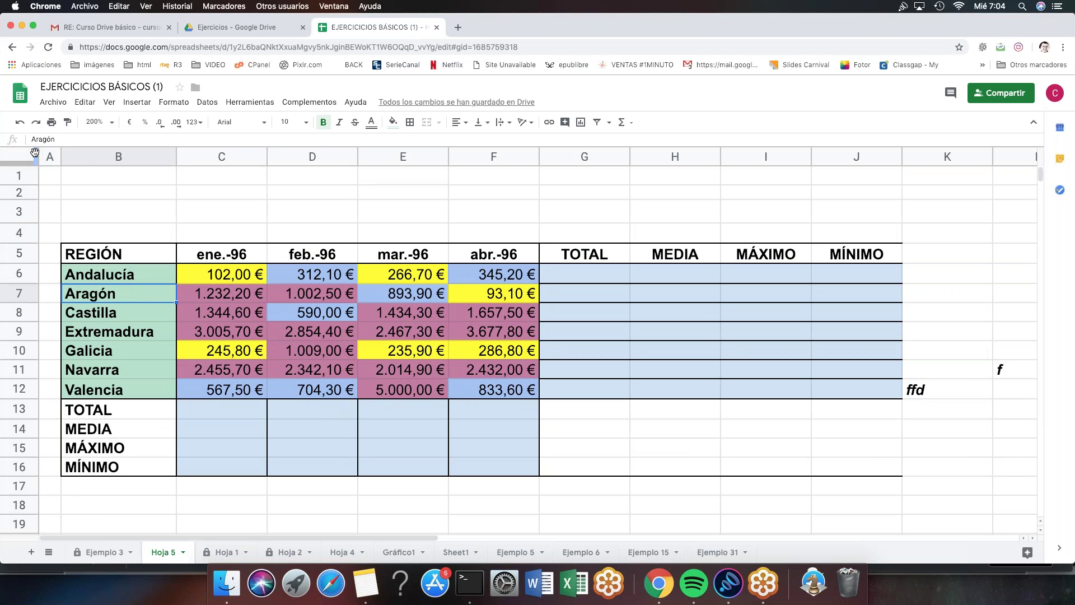
Freeze the columns through column B and check the region names while moving across row 7 and back.
drag(35, 152, 176, 157)
key(Right)
key(Right)
key(Right)
key(Right)
key(Right)
key(Right)
key(Right)
key(Right)
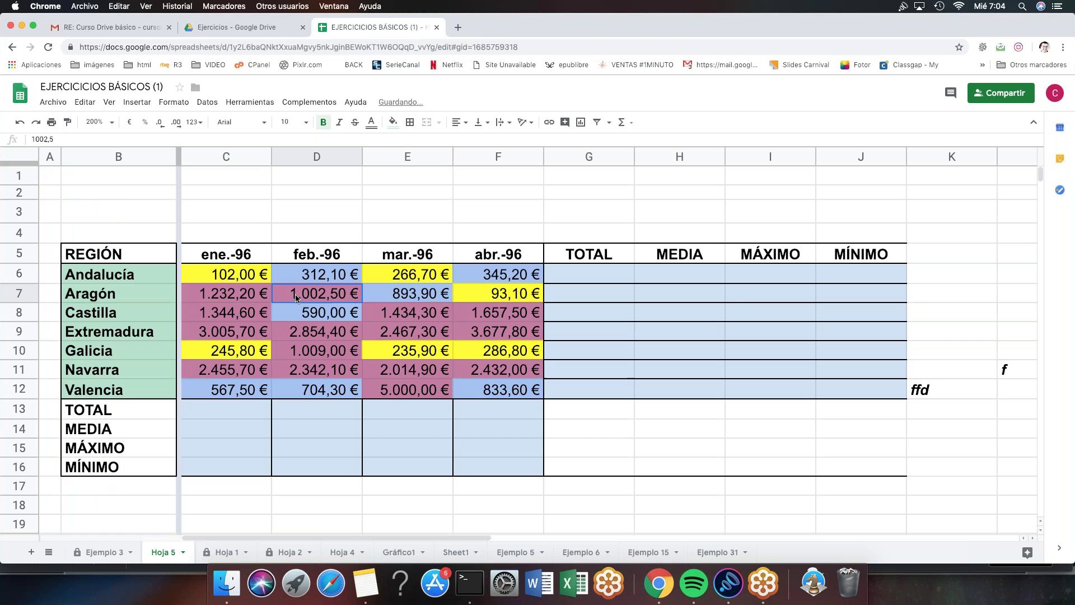
key(Right)
key(Right)
key(Right)
key(Right)
key(Right)
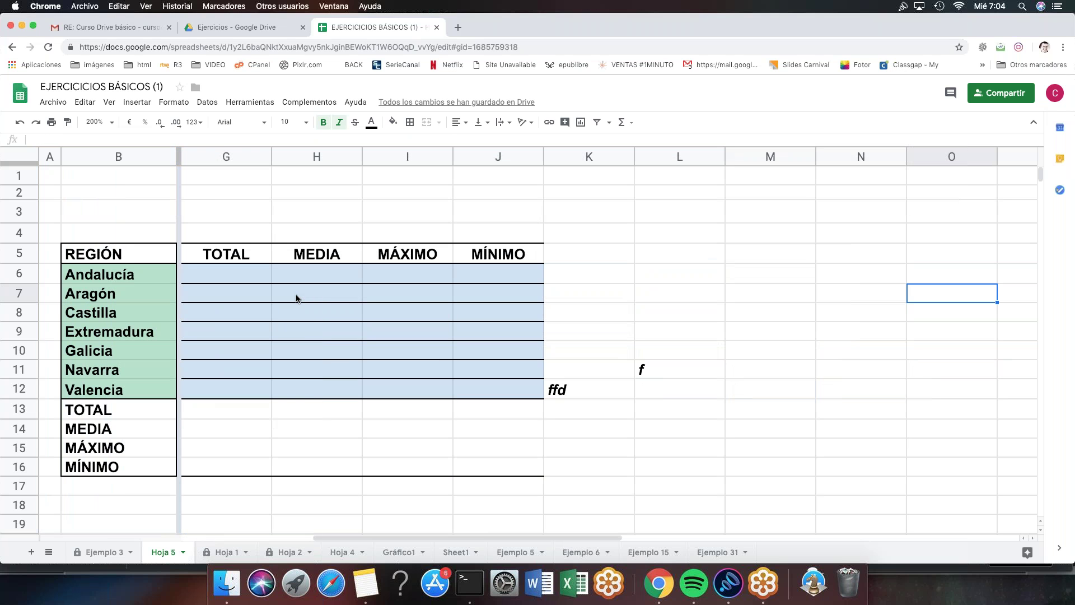
key(Left)
key(Left)
key(Left)
key(Left)
key(Left)
key(Left)
key(Left)
key(Left)
key(Left)
key(Left)
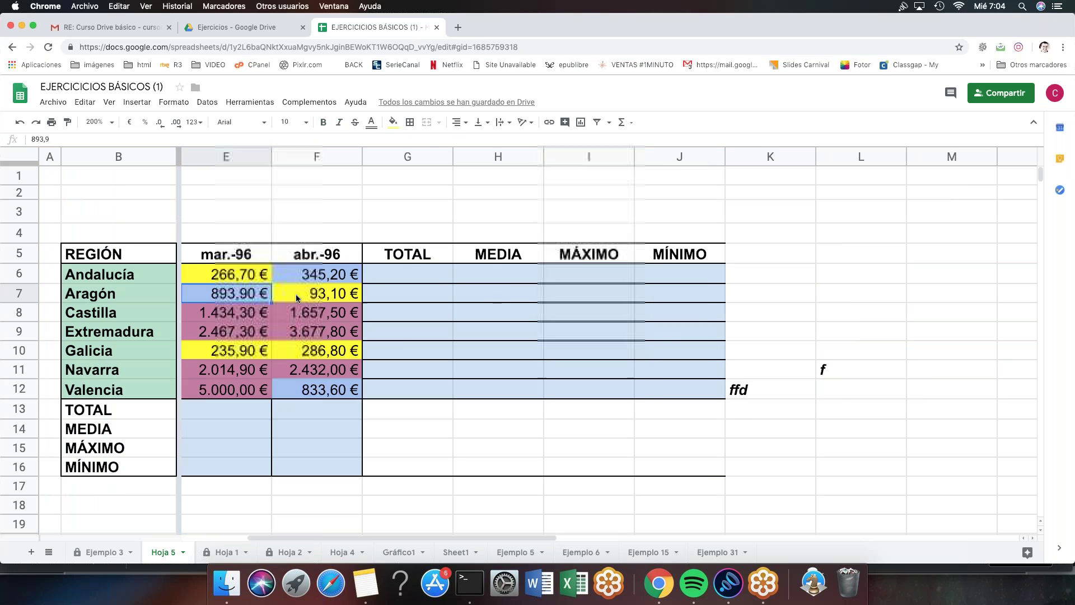
key(Left)
key(Left)
key(Left)
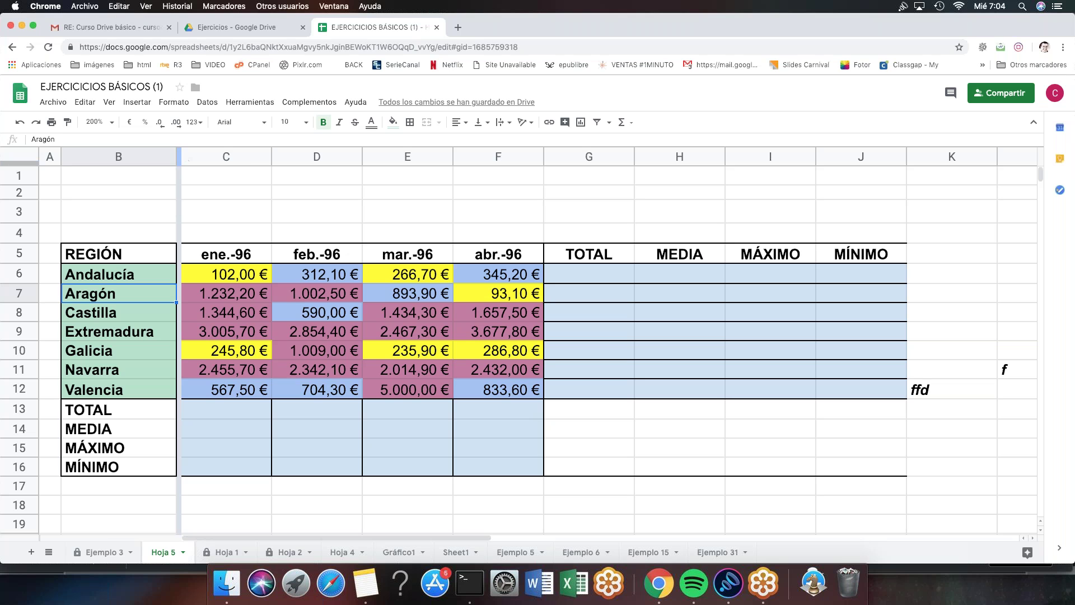
Unfreeze columns A and B.
drag(178, 155, 37, 155)
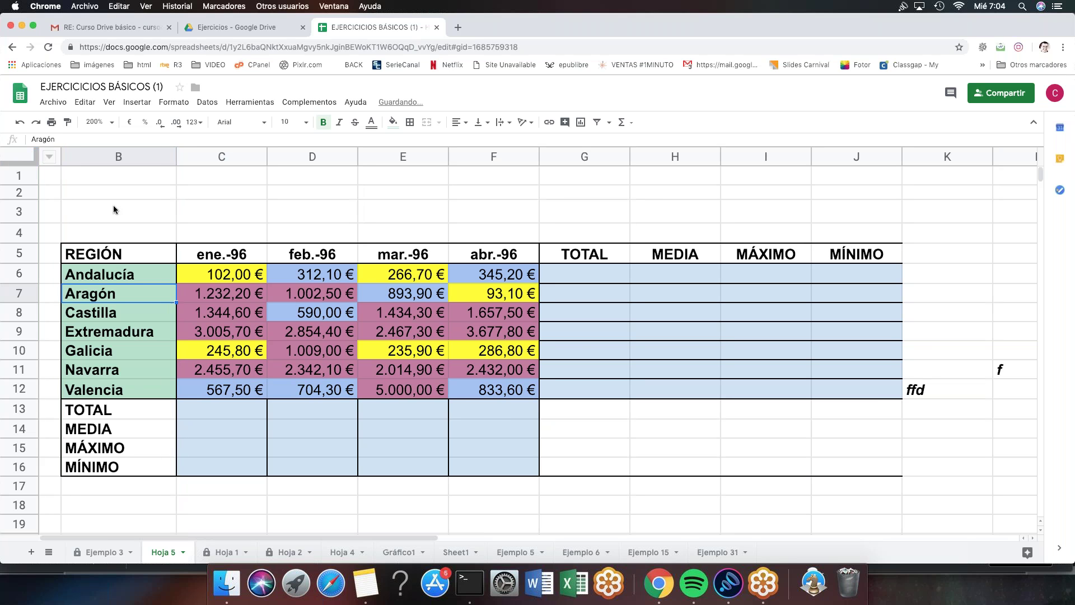
click(139, 218)
scroll(194, 234, down, 3)
scroll(194, 237, up, 3)
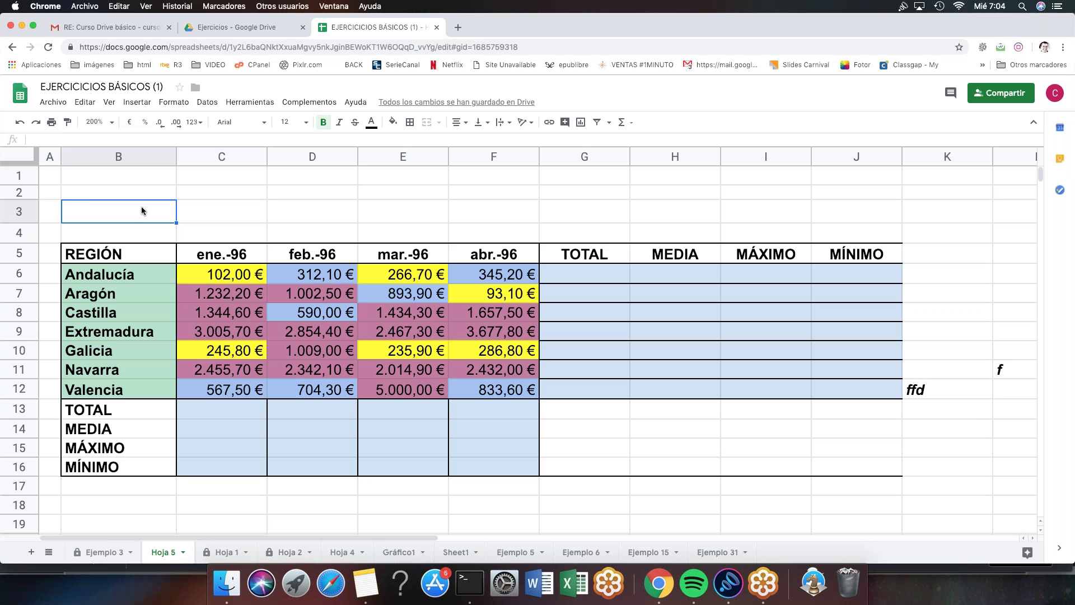
Freeze both the rows through row 5 and the columns through column B.
drag(25, 164, 25, 264)
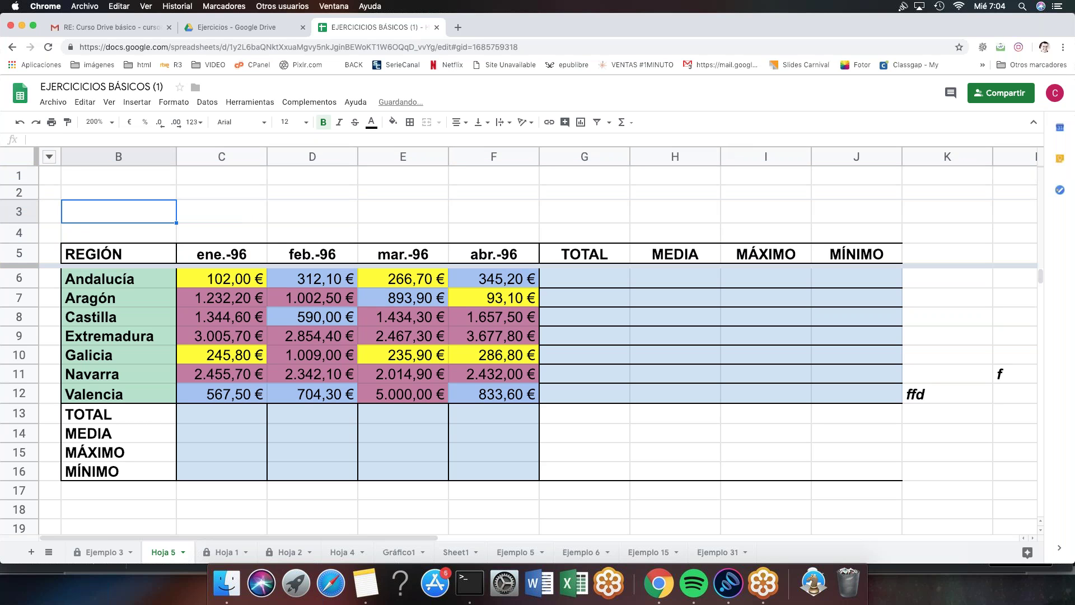
drag(61, 158, 169, 166)
click(277, 301)
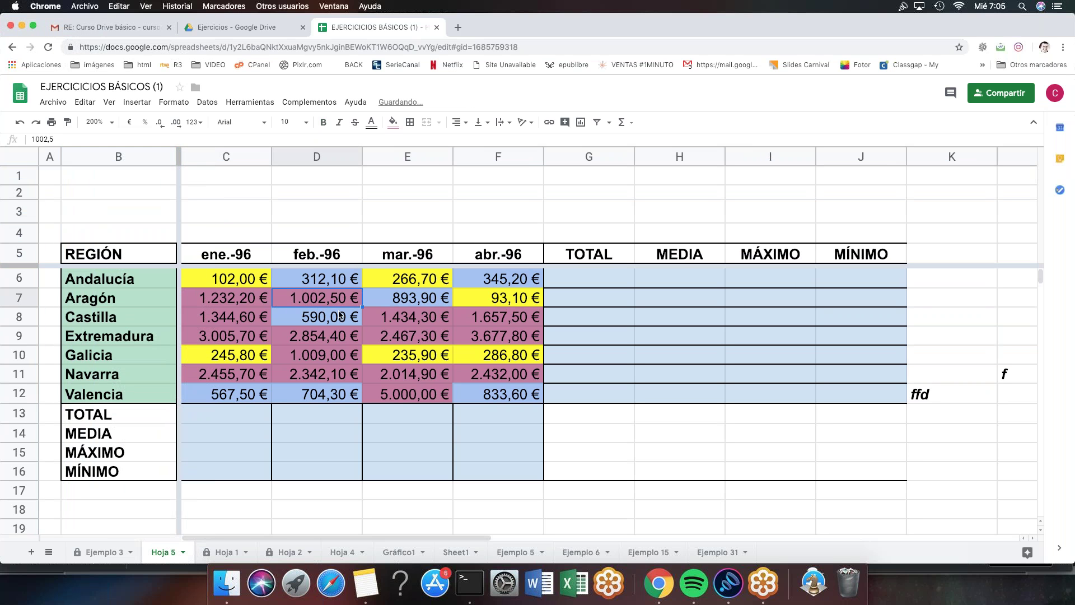
Move across and down the sheet and back to check the frozen header row and region column.
key(Right)
key(Right)
key(Right)
key(Right)
key(Right)
key(Right)
key(Right)
key(Right)
key(Right)
key(Right)
key(Right)
key(Right)
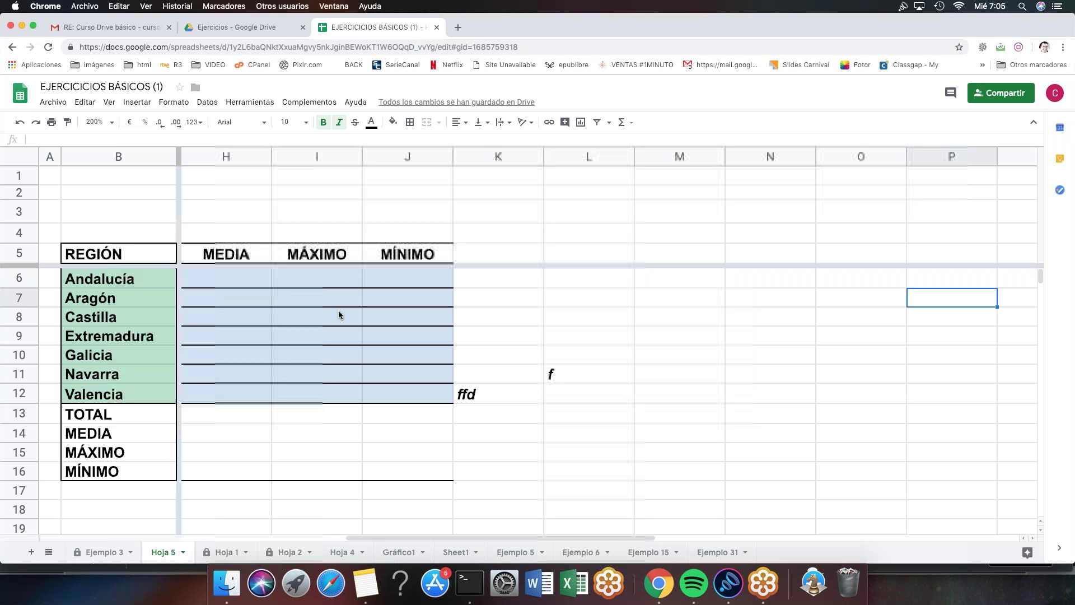
key(Left)
key(Left)
key(Left)
key(Left)
key(Left)
key(Left)
key(Left)
key(Left)
key(Left)
key(Left)
key(Down)
key(Down)
key(Down)
key(Down)
key(Down)
key(Down)
key(Down)
key(Down)
key(Down)
key(Down)
key(Down)
key(Down)
key(Down)
key(Down)
key(Down)
key(Down)
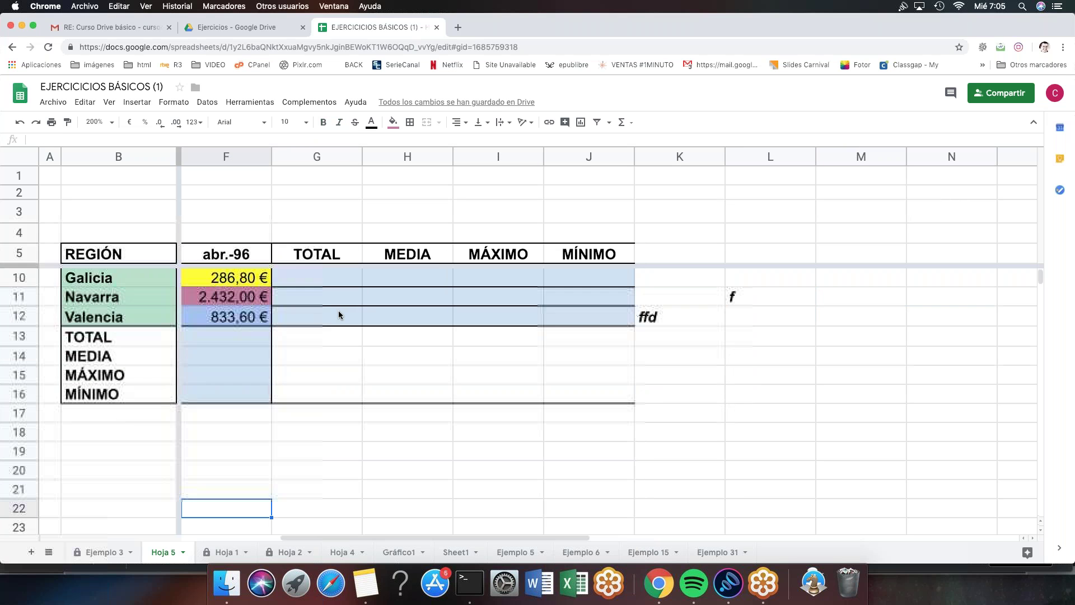
key(Up)
key(Up)
key(Up)
key(Up)
key(Up)
key(Up)
key(Up)
key(Up)
key(Up)
key(Up)
key(Up)
key(Up)
key(Up)
key(Up)
key(Up)
key(Up)
key(Up)
key(Up)
key(Up)
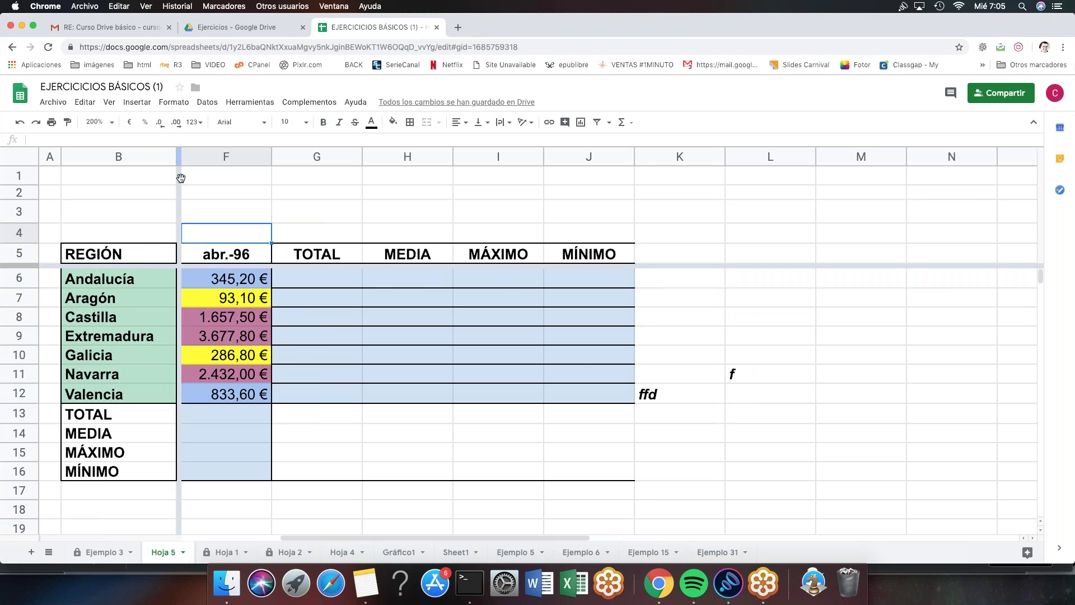
Unfreeze both the columns through B and the rows through 5.
drag(178, 185, 40, 180)
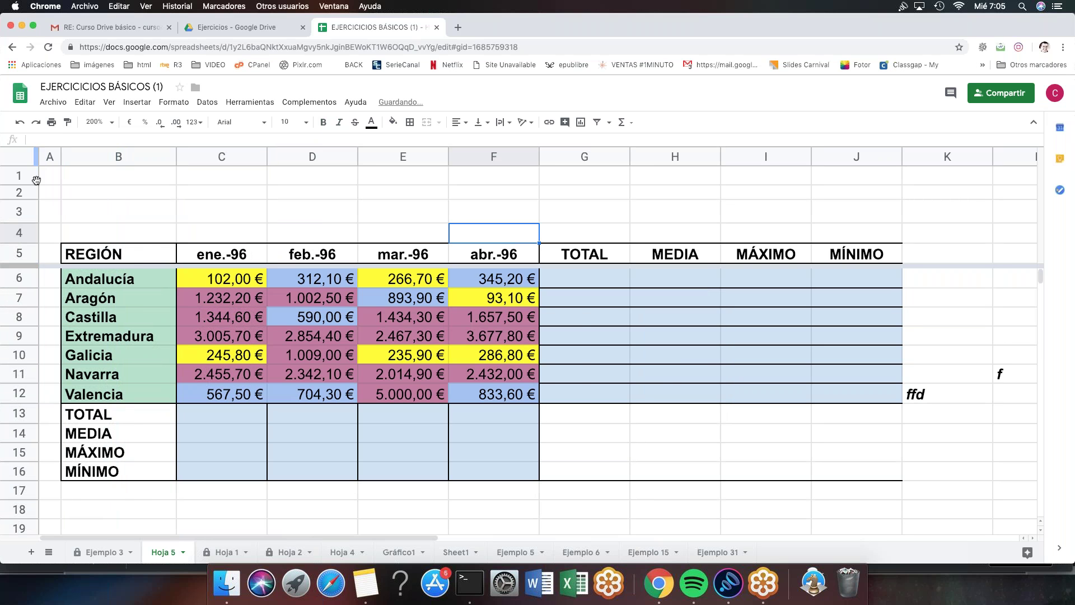
drag(48, 265, 47, 160)
click(356, 292)
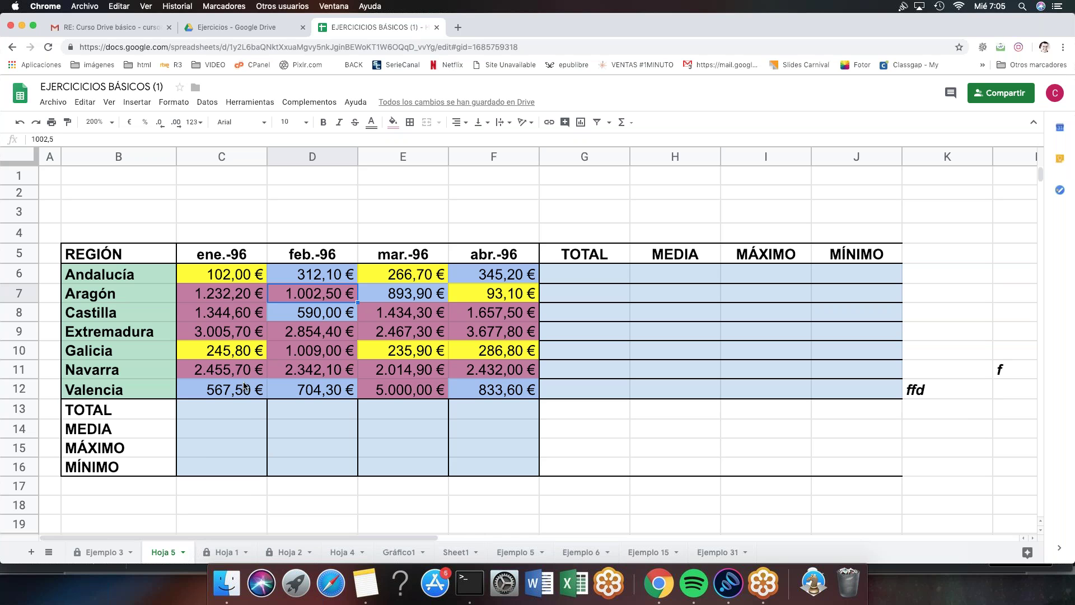
Hide the sheet Hoja 5.
right_click(166, 554)
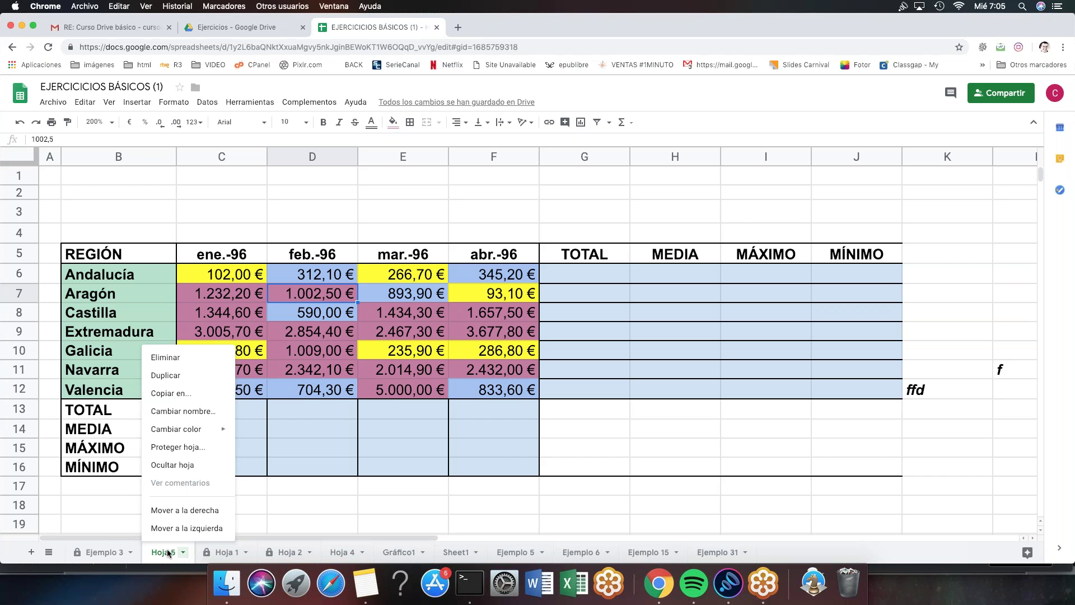
click(171, 465)
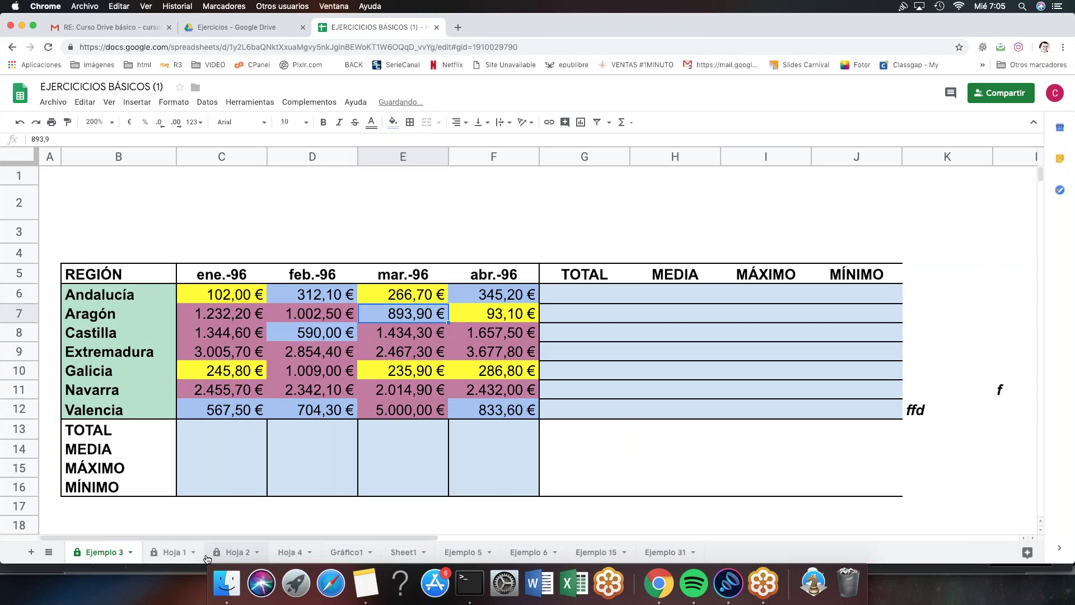
click(274, 434)
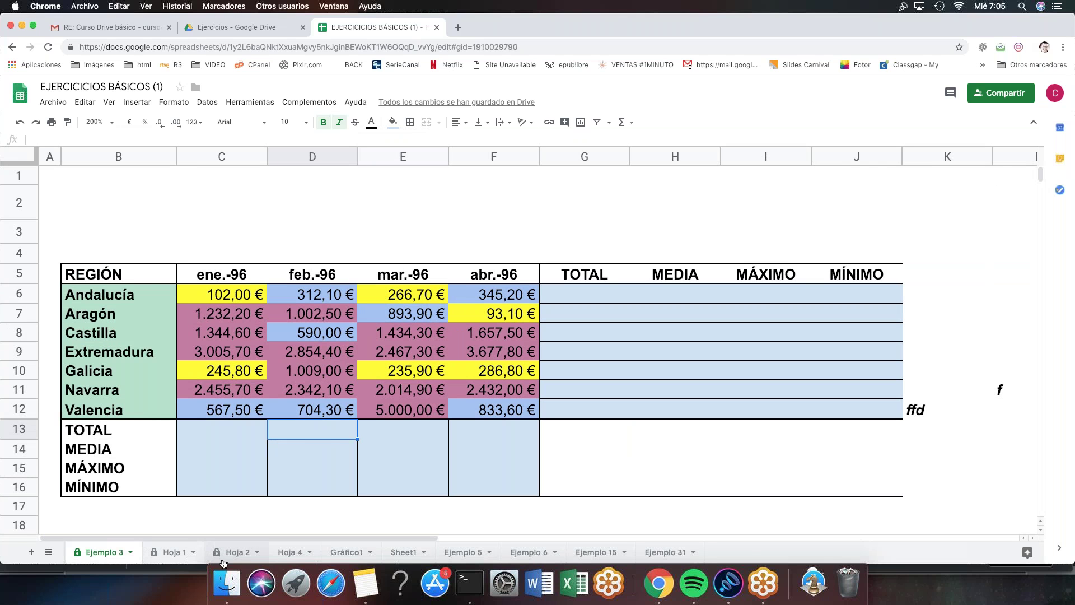
Hide the empty sheet Hoja 4.
click(290, 552)
right_click(288, 551)
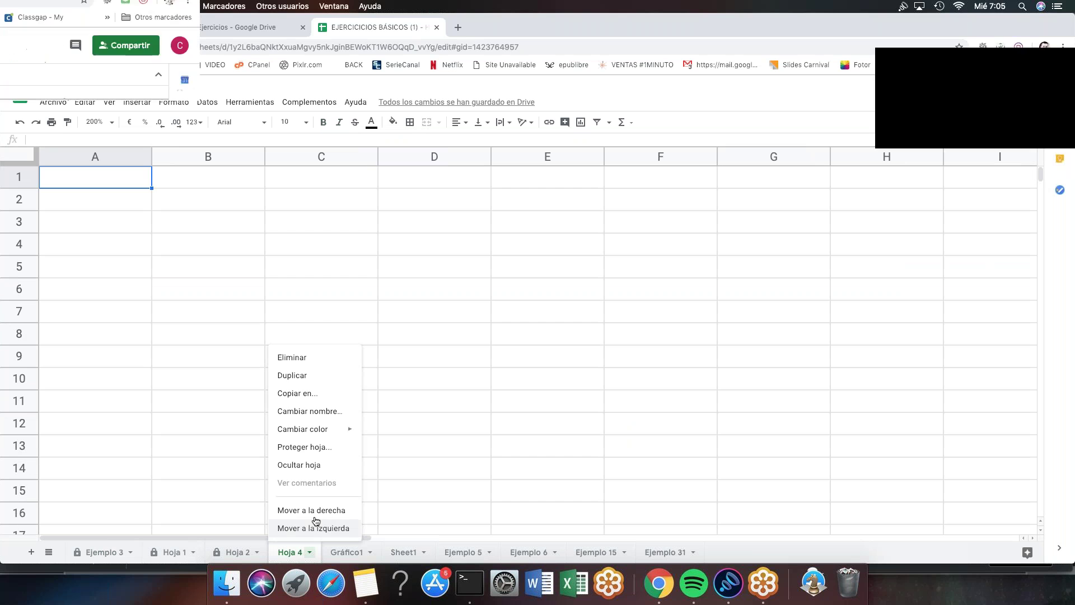
click(305, 465)
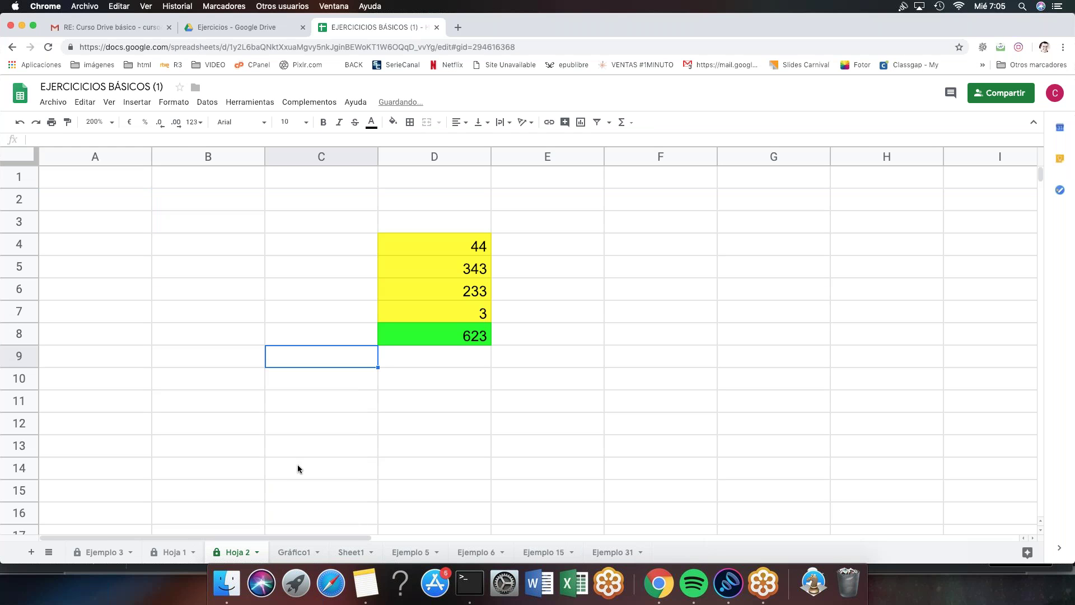
click(289, 465)
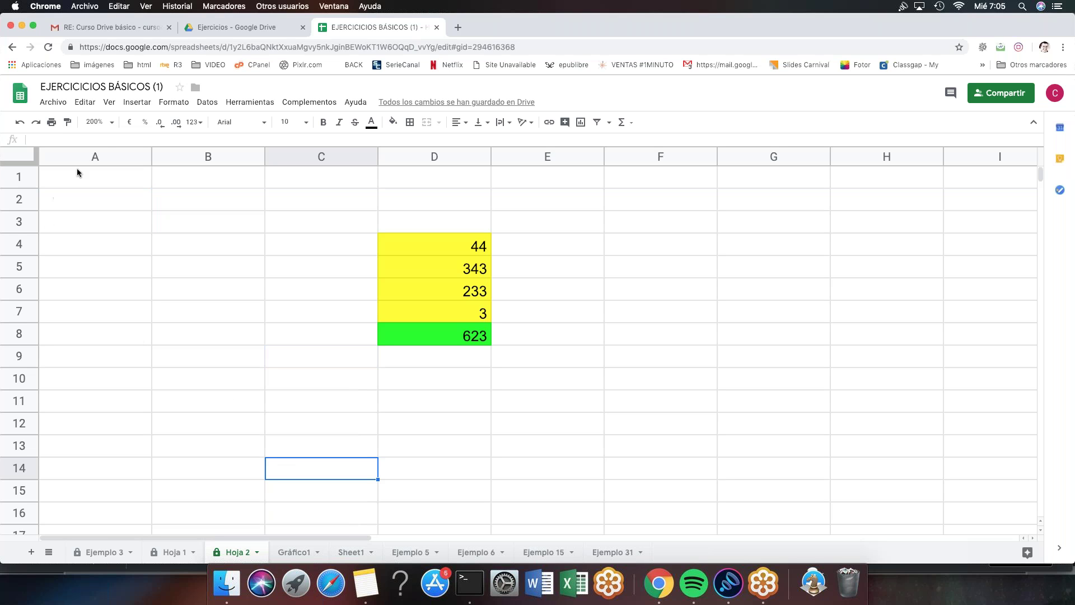
Unhide the sheet Hoja 5 and return to its regional sales table.
click(110, 102)
mouse_move(149, 243)
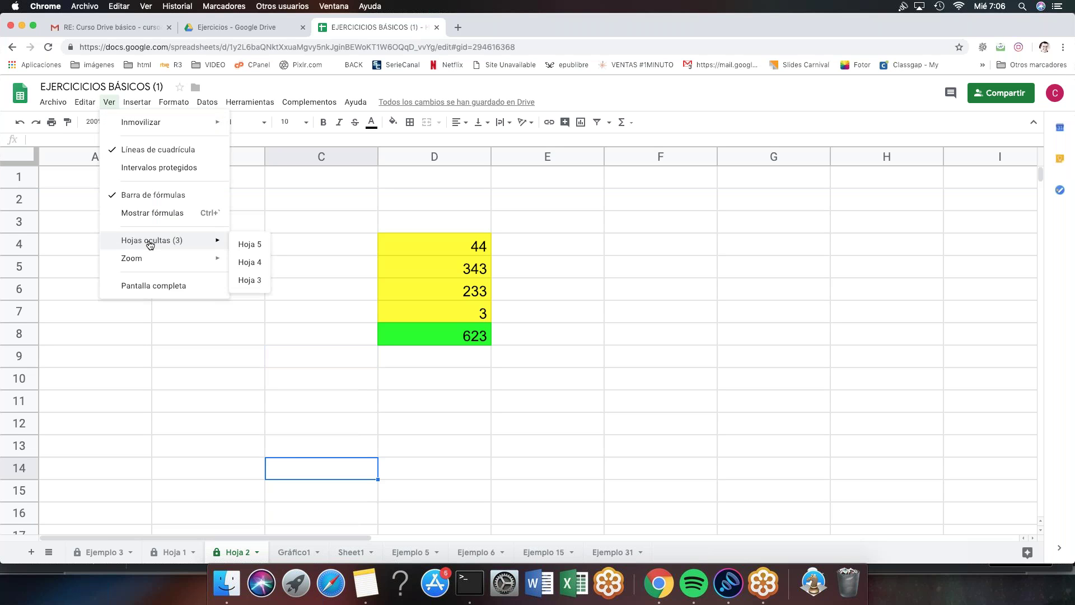
click(255, 250)
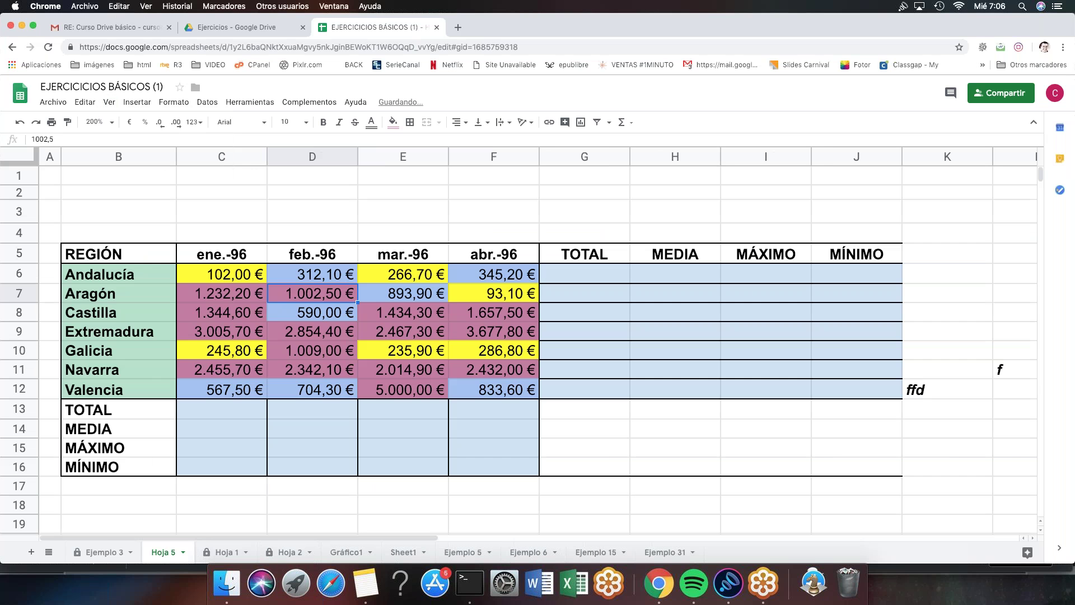
click(333, 261)
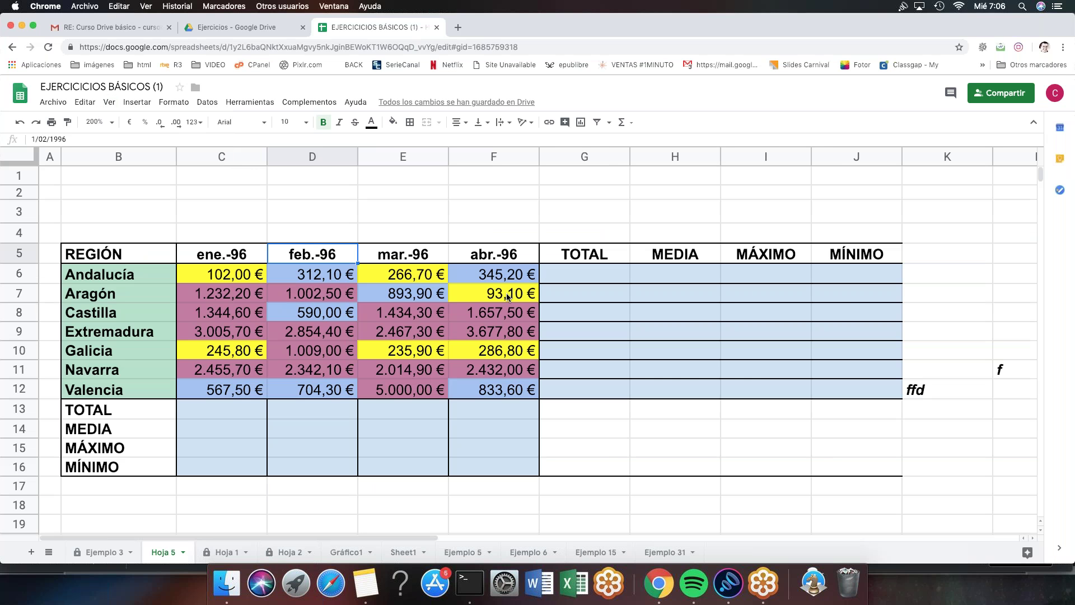
scroll(508, 297, down, 2)
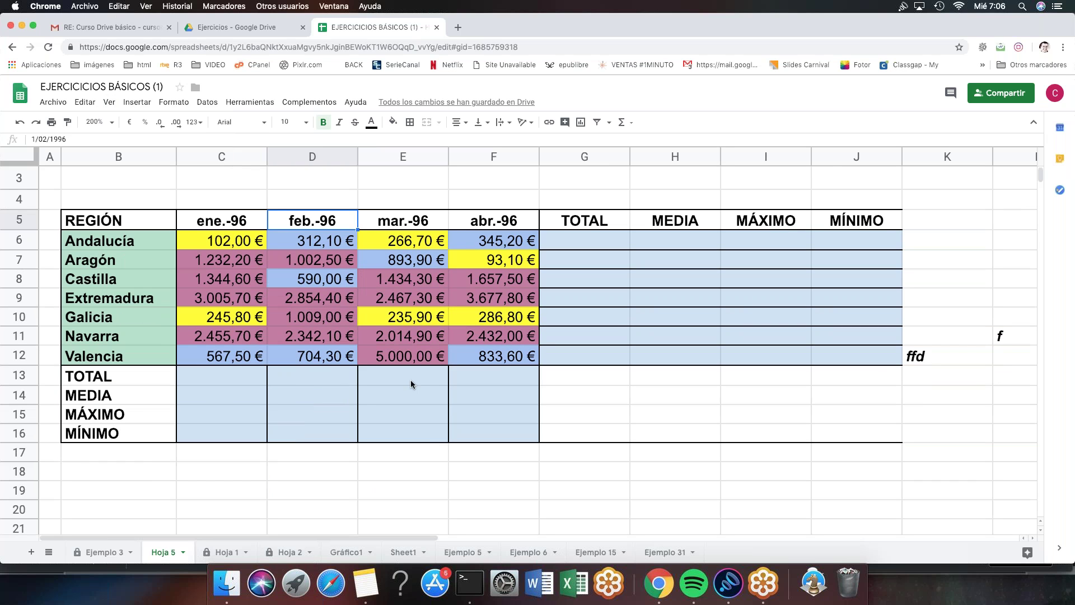
click(414, 377)
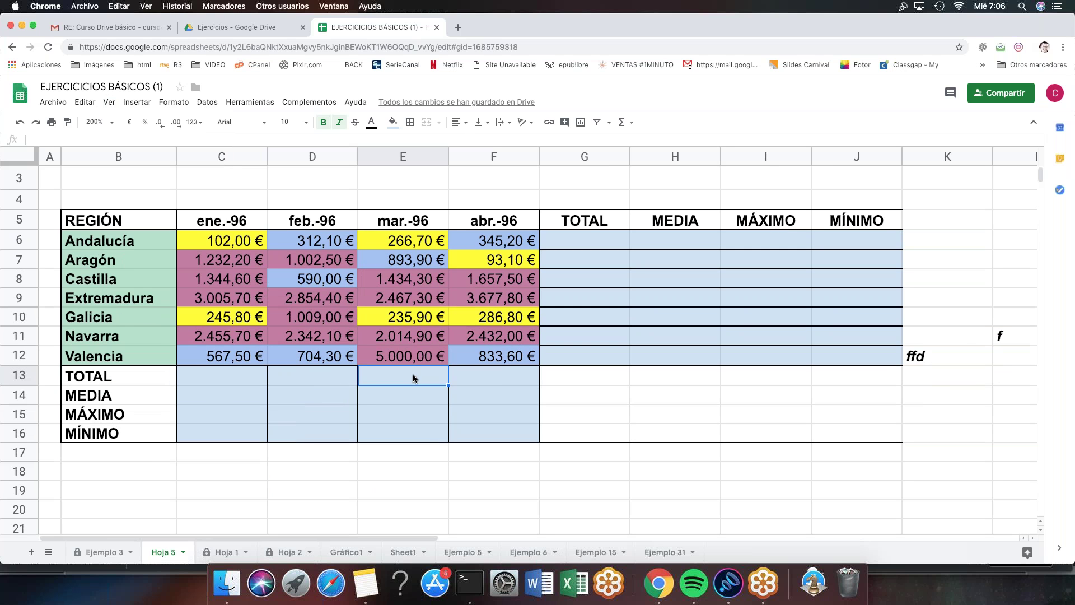